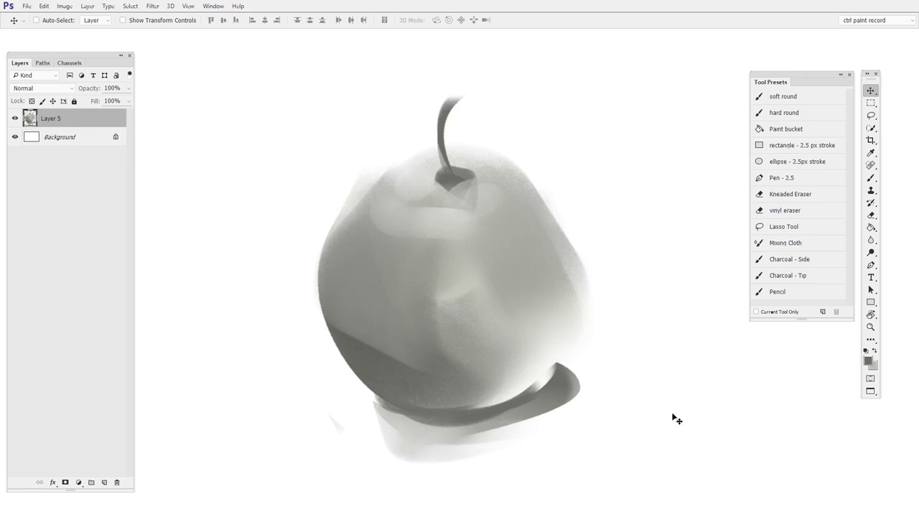
Step: Tilt the apple view to 29° and return the Tool Presets panel beside the tools, slightly higher
{"action": "key", "text": "z"}
{"action": "left_click", "coordinate": [512, 296]}
{"action": "left_click", "coordinate": [512, 296], "text": "alt"}
{"action": "key", "text": "r"}
{"action": "left_click_drag", "start_coordinate": [656, 199], "coordinate": [465, 288]}
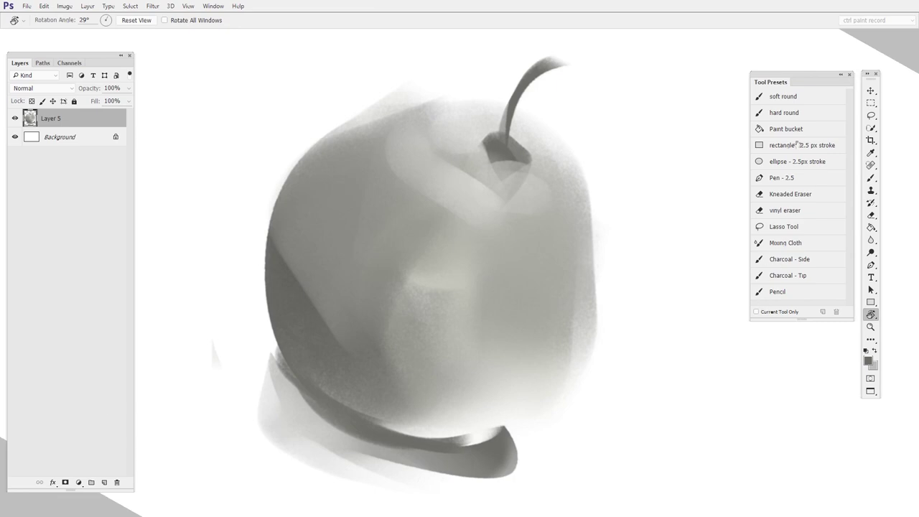
{"action": "left_click_drag", "start_coordinate": [829, 80], "coordinate": [383, 185]}
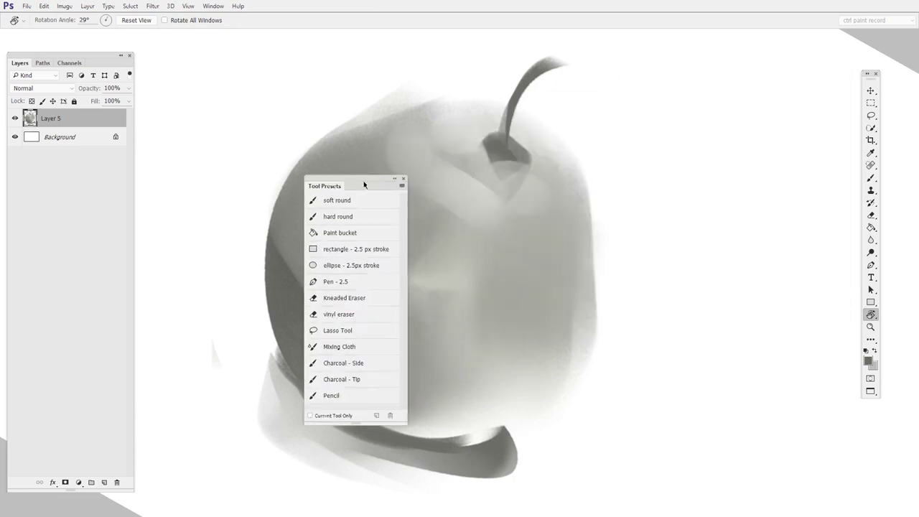
{"action": "left_click_drag", "start_coordinate": [375, 186], "coordinate": [818, 82]}
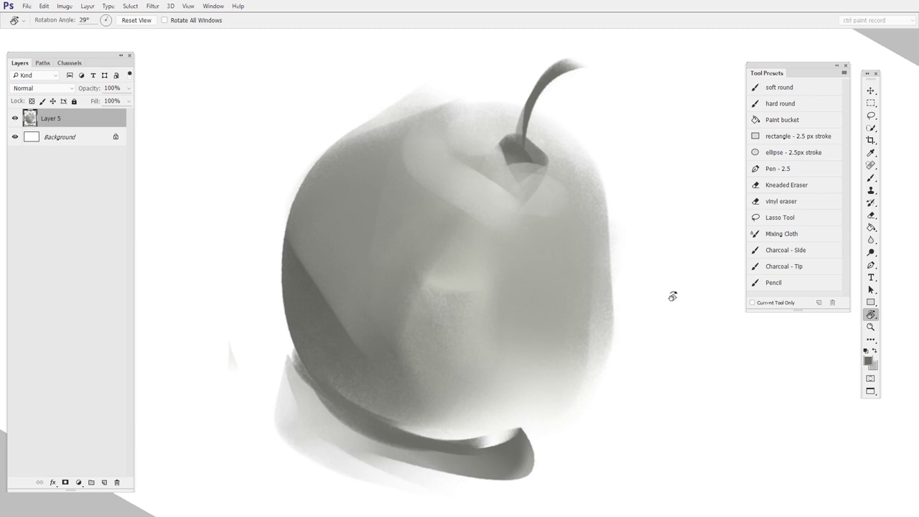
Step: Zoom slightly further into the apple and tilt the canvas view back to 5°
{"action": "key", "text": "z"}
{"action": "left_click_drag", "start_coordinate": [546, 237], "coordinate": [620, 332]}
{"action": "key", "text": "r"}
{"action": "key", "text": "z"}
{"action": "key", "text": "r"}
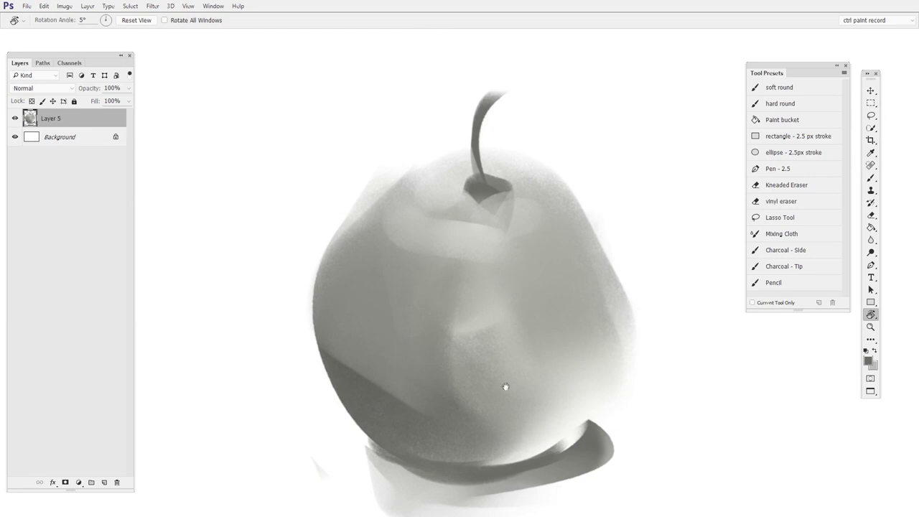
Step: Recentre the apple in the window and nudge the Tool Presets panel slightly lower
{"action": "left_click_drag", "start_coordinate": [501, 385], "coordinate": [519, 331]}
{"action": "left_click_drag", "start_coordinate": [821, 76], "coordinate": [813, 79]}
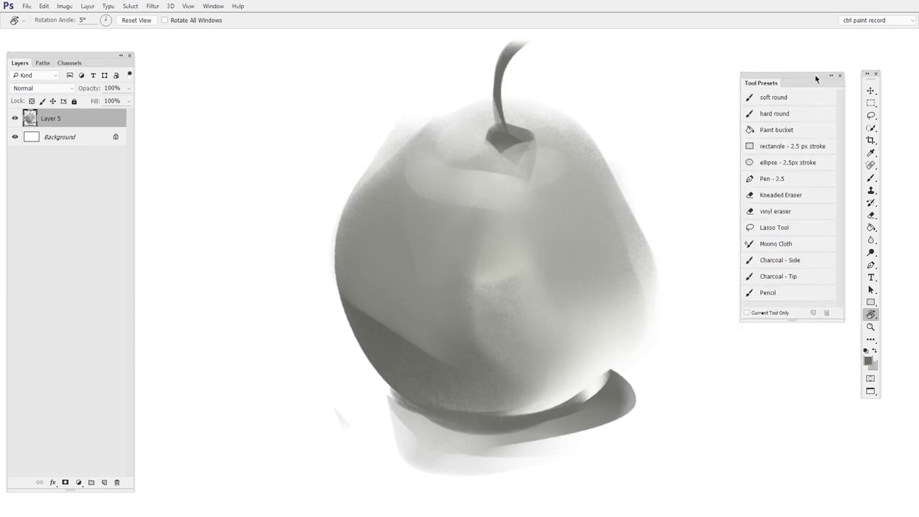
{"action": "left_click_drag", "start_coordinate": [815, 77], "coordinate": [820, 77]}
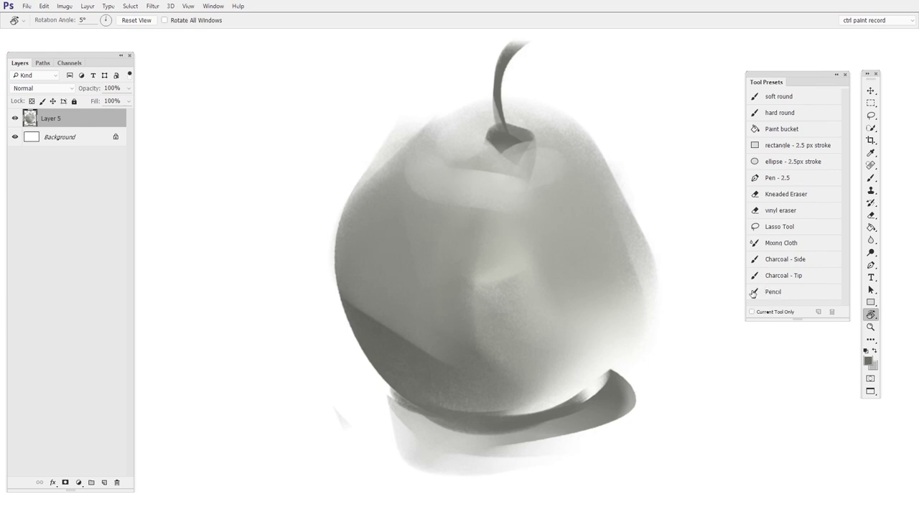
Step: On a new Layer 6, paint Charcoal - Side blocks and erase a white band through them
{"action": "key", "text": "ctrl+shift+alt+n"}
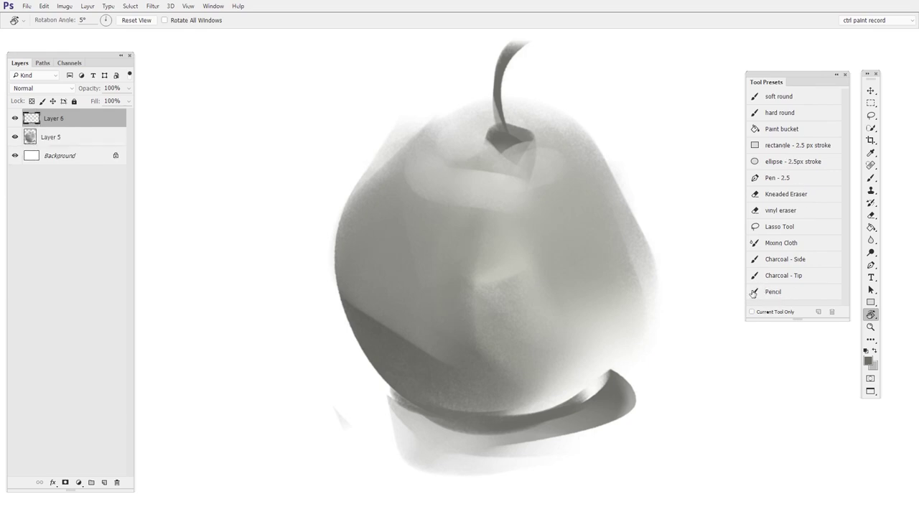
{"action": "left_click", "coordinate": [799, 260]}
{"action": "mouse_move", "coordinate": [471, 171]}
{"action": "left_mouse_down"}
{"action": "mouse_move", "coordinate": [384, 243]}
{"action": "mouse_move", "coordinate": [357, 372]}
{"action": "mouse_move", "coordinate": [375, 426]}
{"action": "mouse_move", "coordinate": [328, 394]}
{"action": "left_mouse_up"}
{"action": "mouse_move", "coordinate": [313, 292]}
{"action": "left_mouse_down"}
{"action": "mouse_move", "coordinate": [312, 342]}
{"action": "mouse_move", "coordinate": [354, 357]}
{"action": "left_mouse_up"}
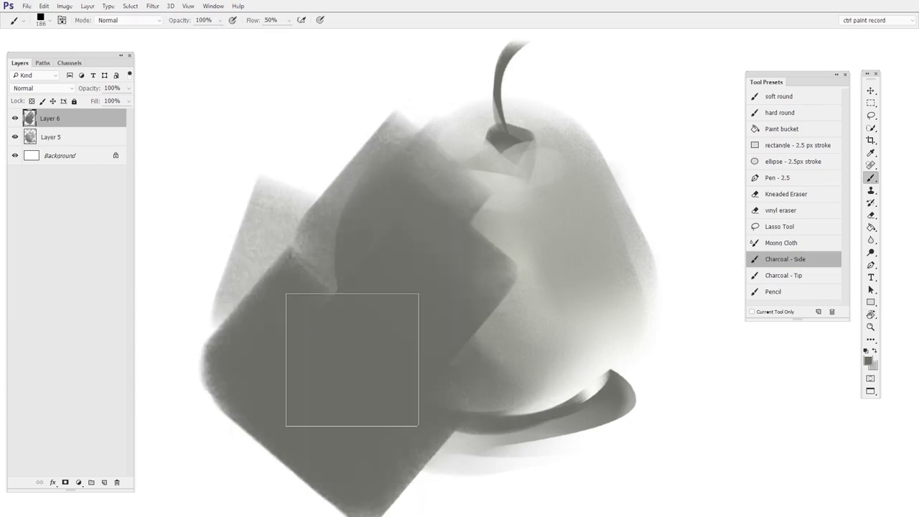
{"action": "left_click", "coordinate": [788, 213]}
{"action": "mouse_move", "coordinate": [337, 208]}
{"action": "left_mouse_down"}
{"action": "mouse_move", "coordinate": [383, 140]}
{"action": "mouse_move", "coordinate": [407, 384]}
{"action": "mouse_move", "coordinate": [453, 138]}
{"action": "mouse_move", "coordinate": [468, 360]}
{"action": "mouse_move", "coordinate": [411, 117]}
{"action": "left_mouse_up"}
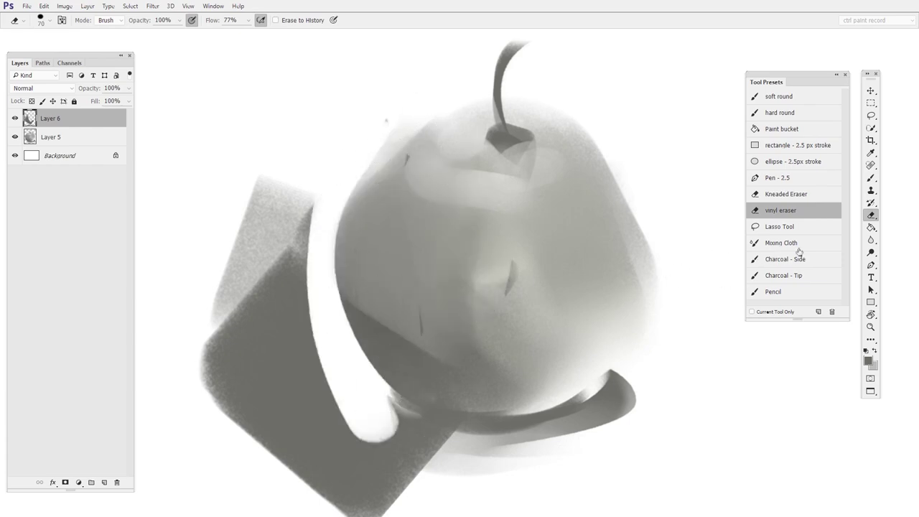
Step: Draw a wavy Charcoal - Tip stroke right of the apple, erase its top, then add nine empty layers
{"action": "left_click", "coordinate": [783, 275]}
{"action": "mouse_move", "coordinate": [691, 111]}
{"action": "left_mouse_down"}
{"action": "mouse_move", "coordinate": [676, 140]}
{"action": "mouse_move", "coordinate": [716, 289]}
{"action": "mouse_move", "coordinate": [708, 352]}
{"action": "left_mouse_up"}
{"action": "left_click", "coordinate": [781, 210]}
{"action": "mouse_move", "coordinate": [688, 130]}
{"action": "left_mouse_down"}
{"action": "mouse_move", "coordinate": [711, 211]}
{"action": "mouse_move", "coordinate": [686, 294]}
{"action": "left_mouse_up"}
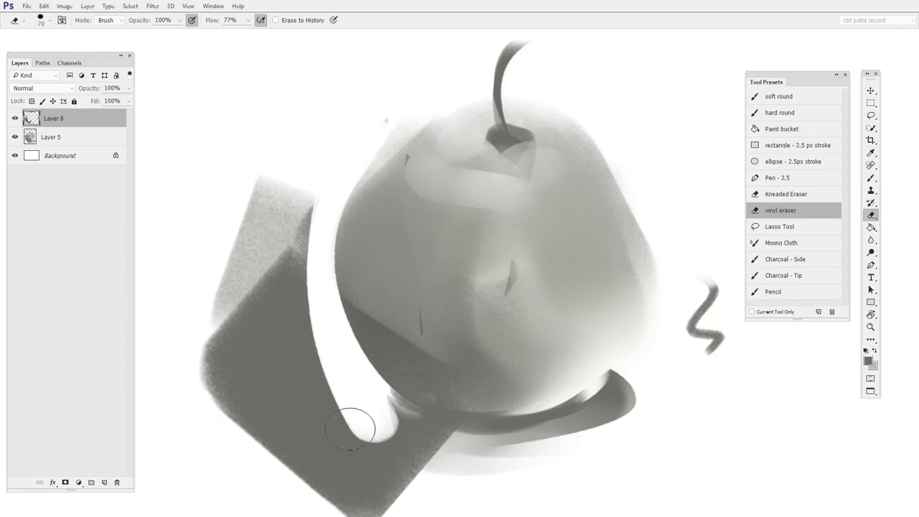
{"action": "key", "text": "ctrl+shift+alt+n"}
{"action": "key", "text": "ctrl+shift+alt+n"}
{"action": "key", "text": "ctrl+shift+alt+n"}
{"action": "key", "text": "ctrl+shift+alt+n"}
{"action": "key", "text": "ctrl+shift+alt+n"}
{"action": "key", "text": "ctrl+shift+alt+n"}
{"action": "key", "text": "ctrl+shift+alt+n"}
{"action": "key", "text": "ctrl+shift+alt+n"}
{"action": "key", "text": "ctrl+shift+alt+n"}
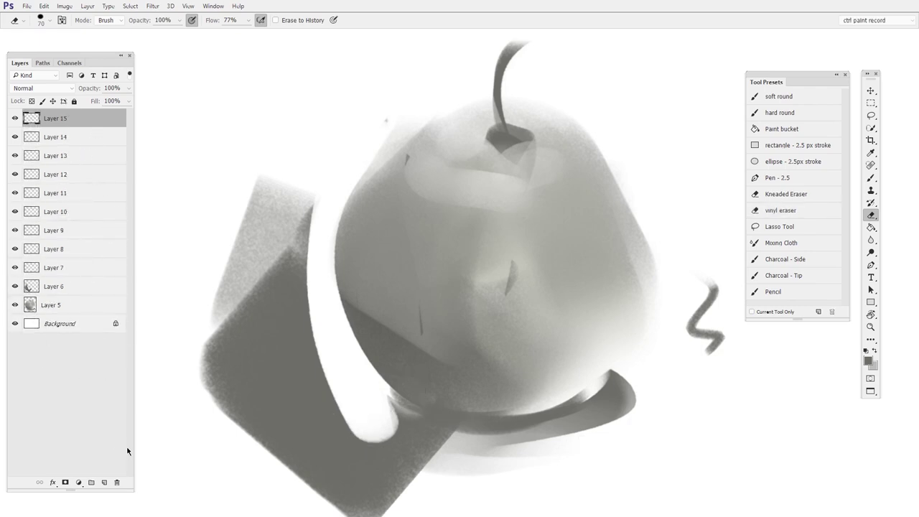
Step: Add Layer 16 above Layer 12 and paint a grey Charcoal - Side block at the apple's upper right
{"action": "left_click", "coordinate": [79, 231]}
{"action": "left_click", "coordinate": [69, 174]}
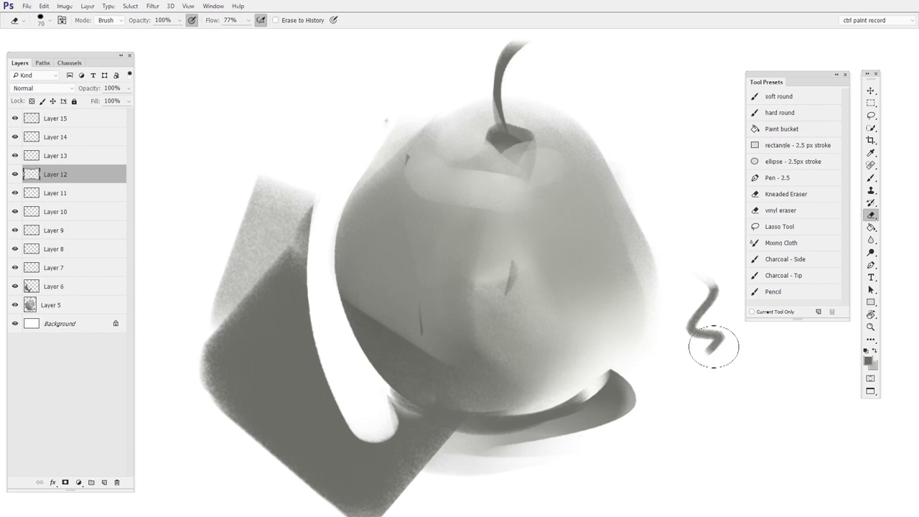
{"action": "key", "text": "ctrl+shift+alt+n"}
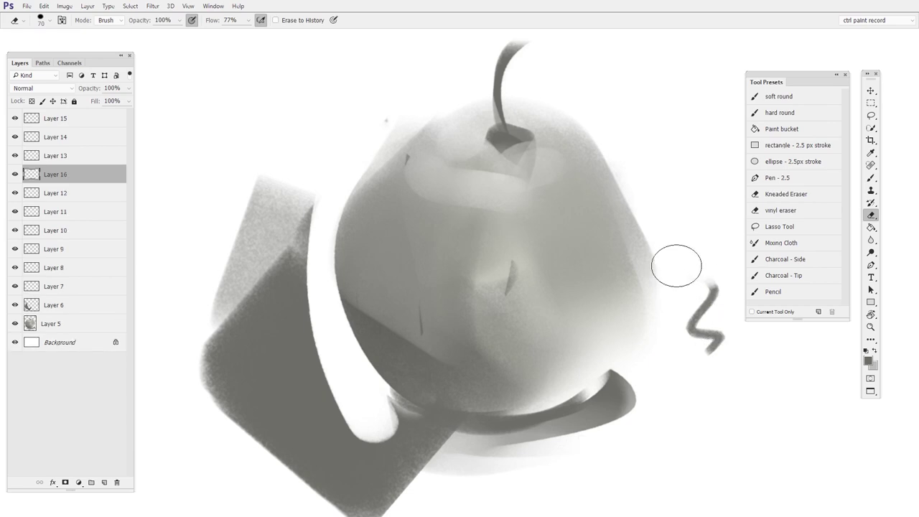
{"action": "left_click", "coordinate": [785, 258]}
{"action": "left_click_drag", "start_coordinate": [645, 108], "coordinate": [669, 147]}
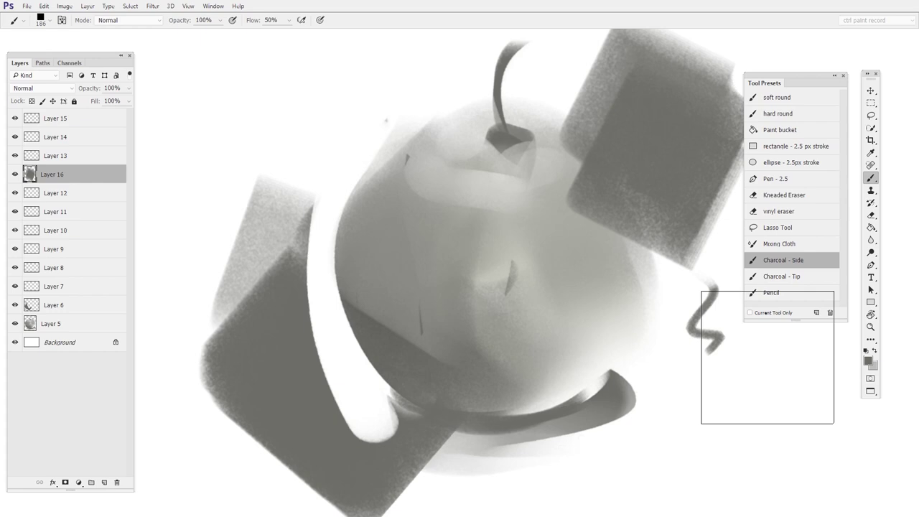
Step: Show the Properties panel from the Window menu and float it over the canvas
{"action": "left_click", "coordinate": [213, 6]}
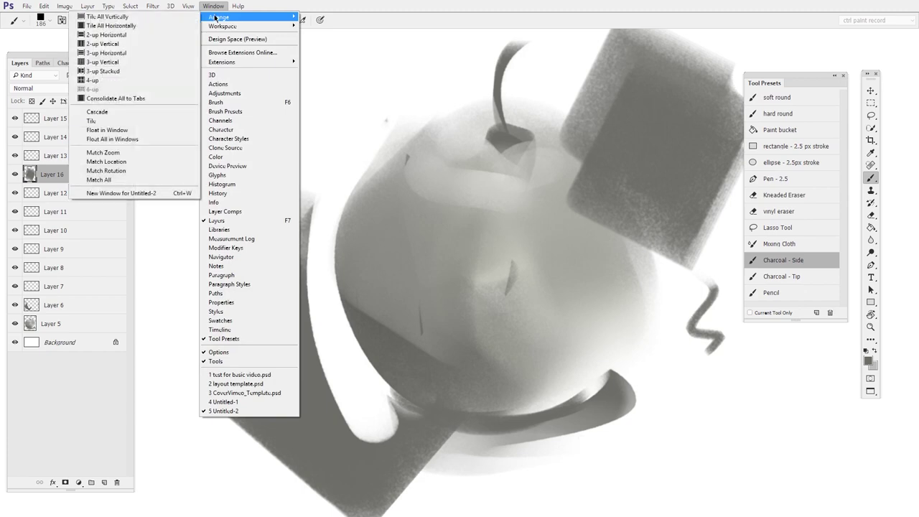
{"action": "left_click", "coordinate": [222, 302]}
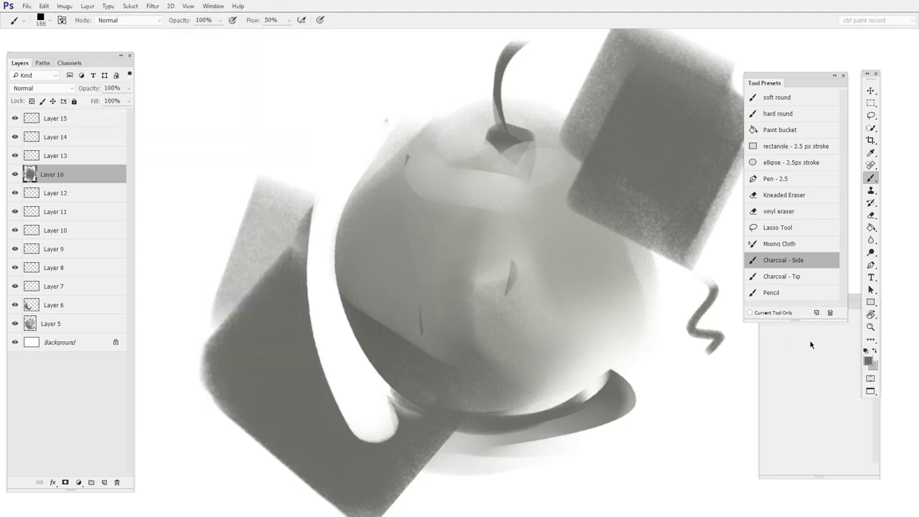
{"action": "left_click_drag", "start_coordinate": [790, 298], "coordinate": [568, 280]}
Step: Add a Color Balance adjustment layer and move its Properties panel to the lower right
{"action": "left_click", "coordinate": [80, 480]}
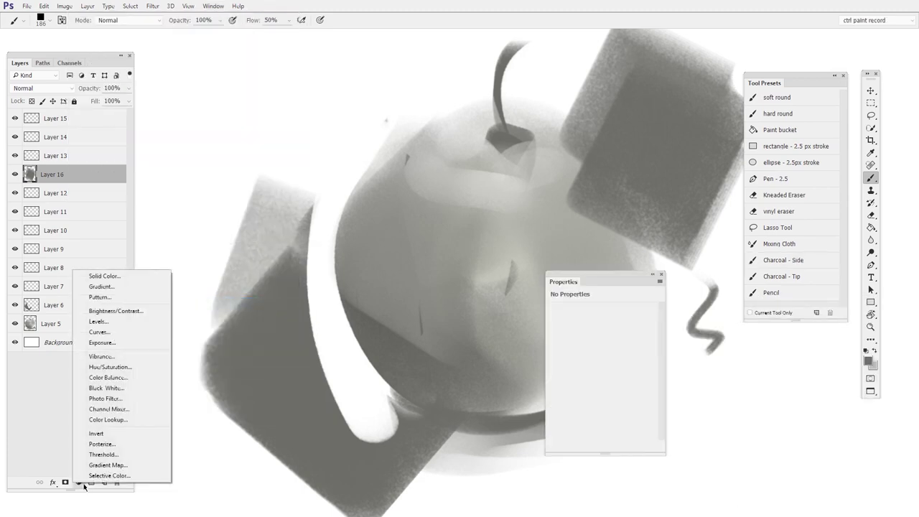
{"action": "left_click", "coordinate": [136, 378]}
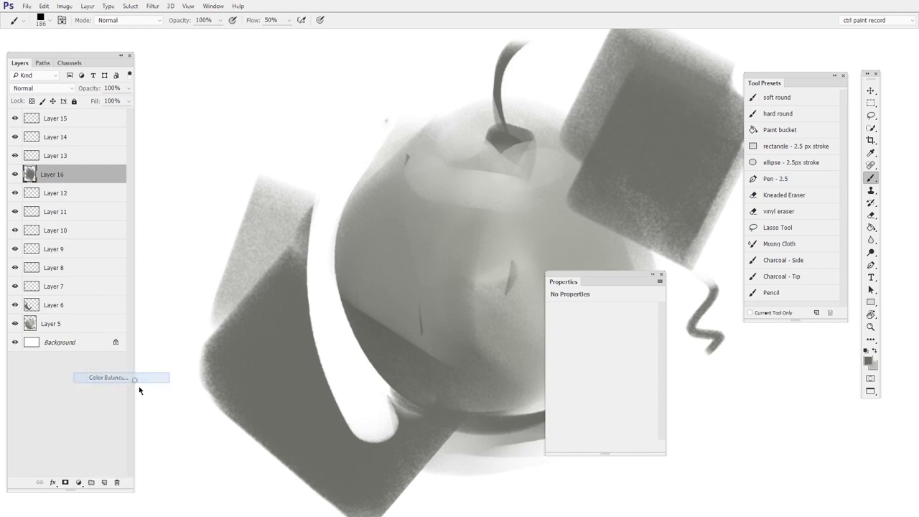
{"action": "left_click_drag", "start_coordinate": [636, 282], "coordinate": [805, 356]}
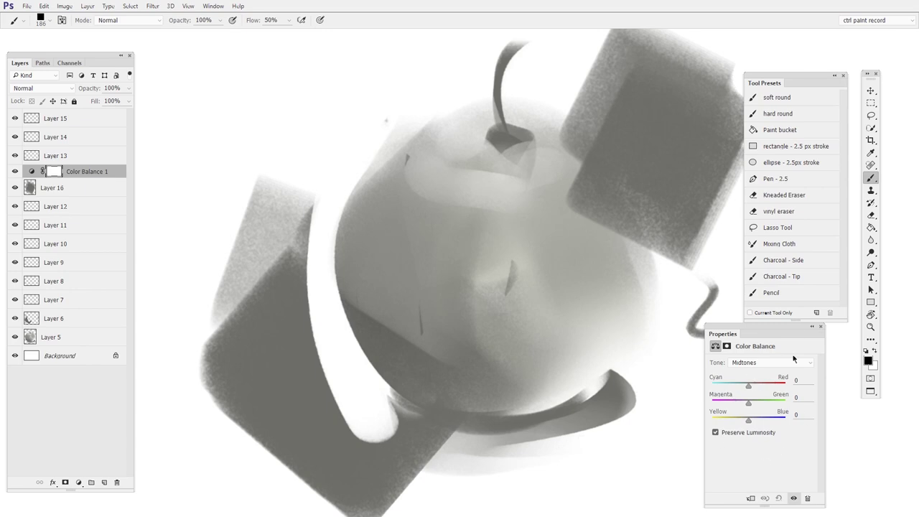
Step: Move the Color Balance Properties panel to the upper left of the workspace
{"action": "left_click_drag", "start_coordinate": [801, 333], "coordinate": [103, 71]}
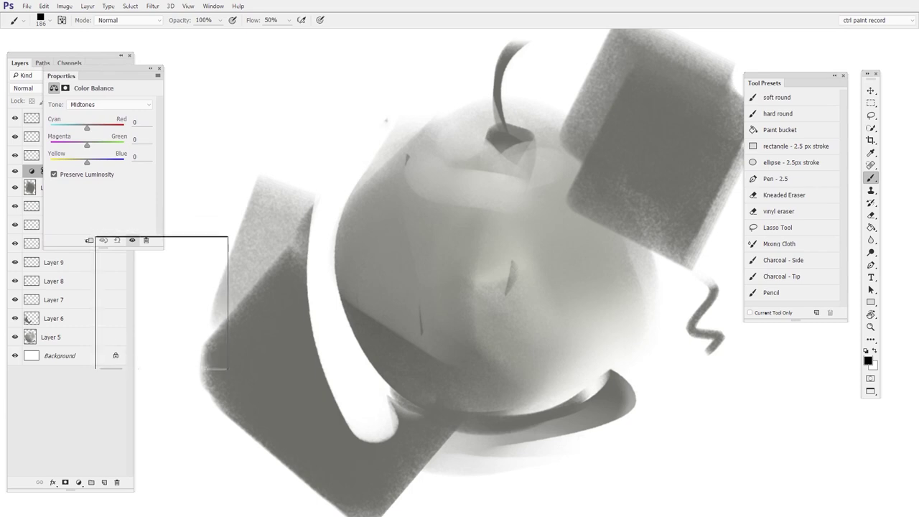